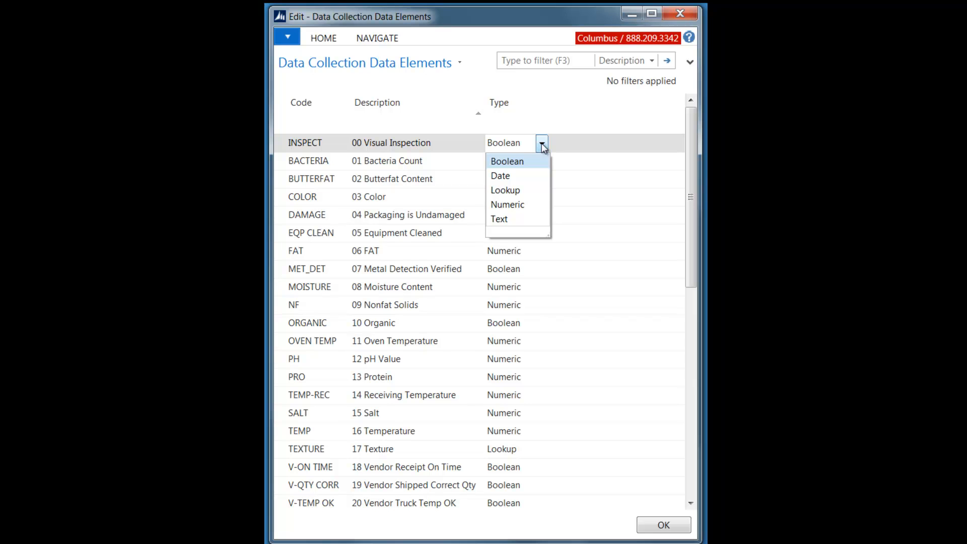
Step: Check the data type options for the Visual Inspection element and the lookup values defined for the Color element
left_click(529, 144)
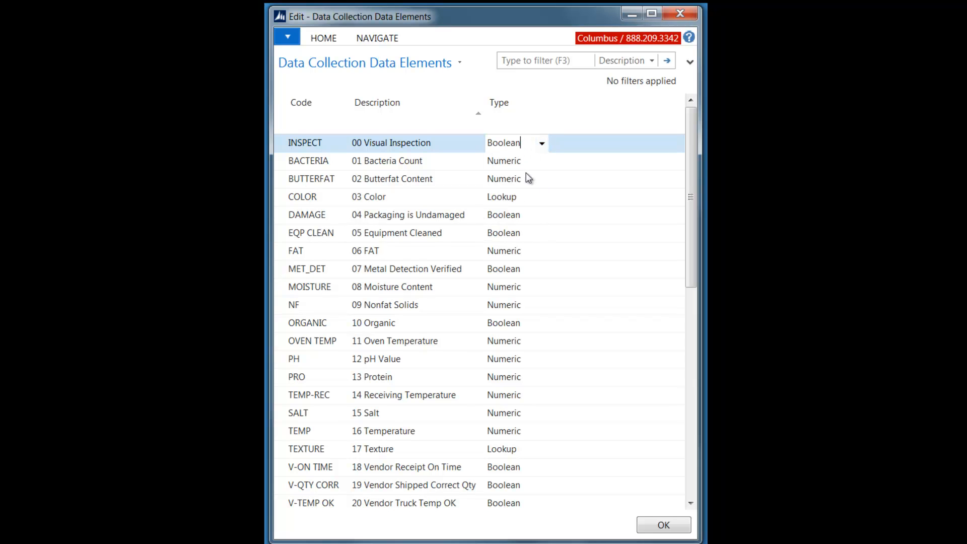
left_click(530, 198)
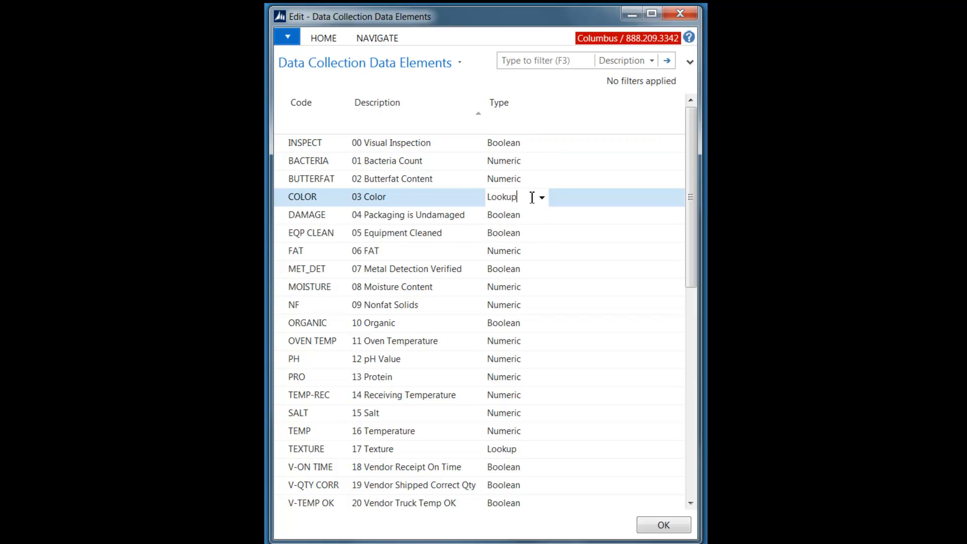
key("F4")
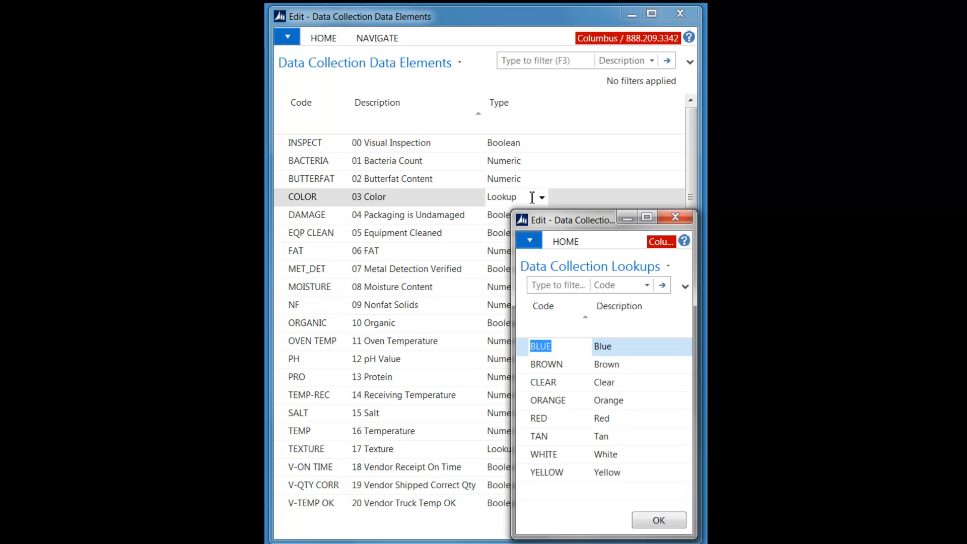
key("Escape")
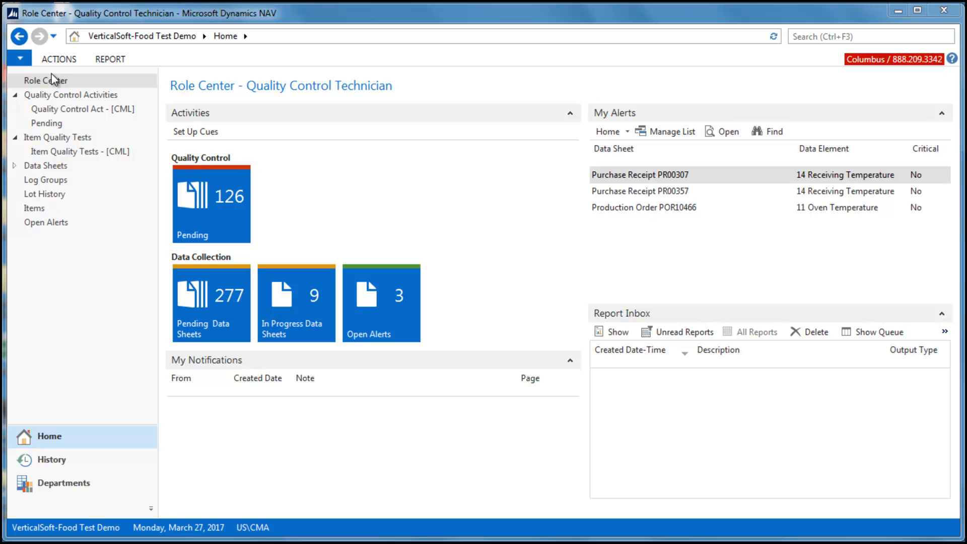
Step: View the quality tests set up for the CML items, starting from the Role Center
left_click(56, 80)
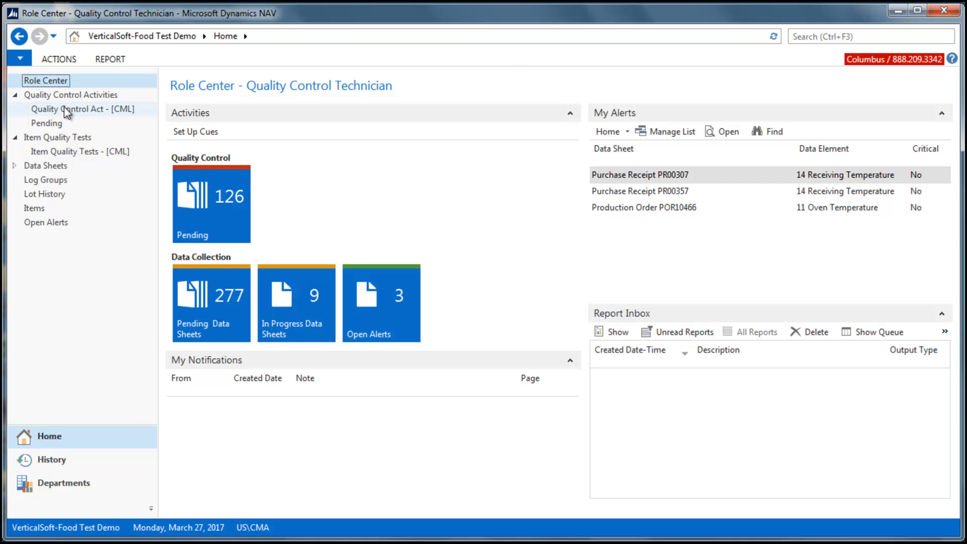
left_click(66, 152)
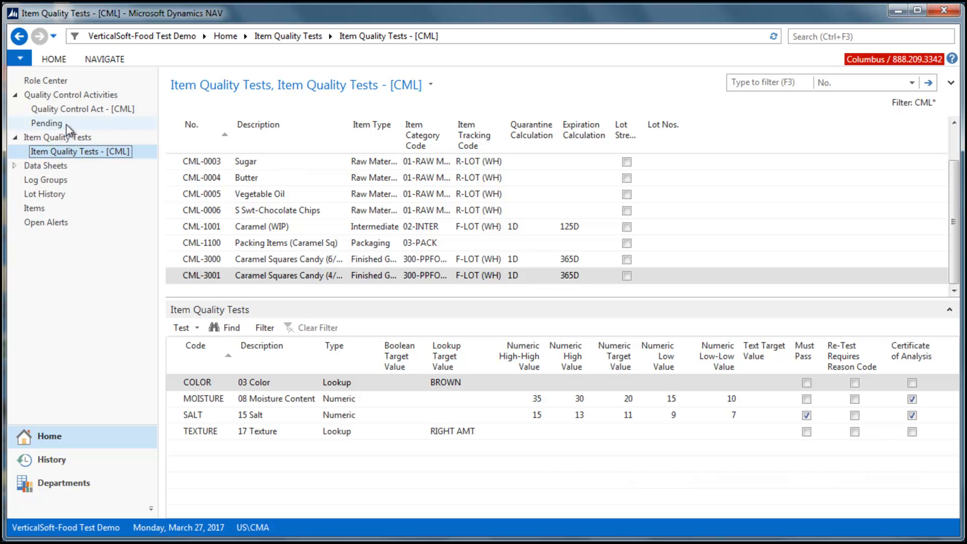
Step: Open the results entry for item CML-3001, lot 170321-5, from the CML quality control activities and record a Salt result of 10
left_click(68, 110)
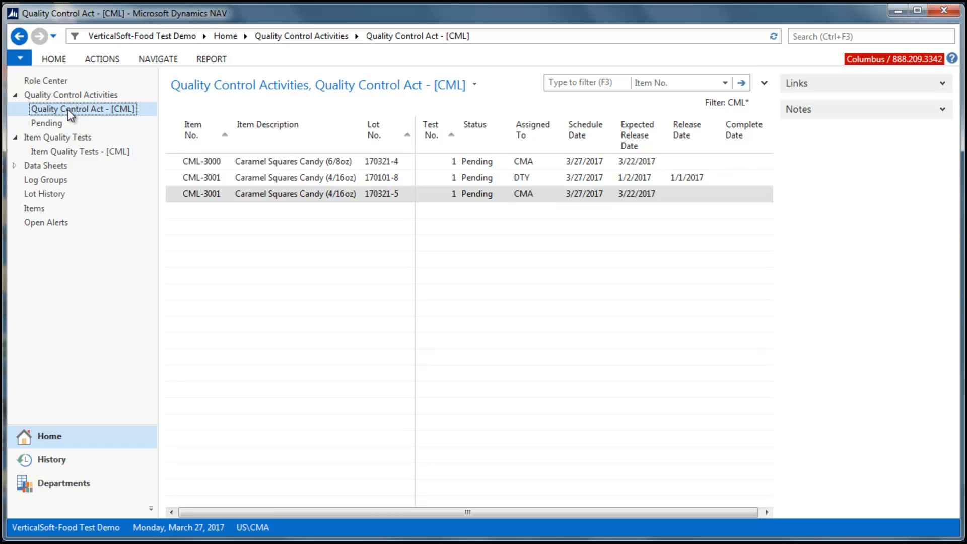
key("ctrl+shift+e")
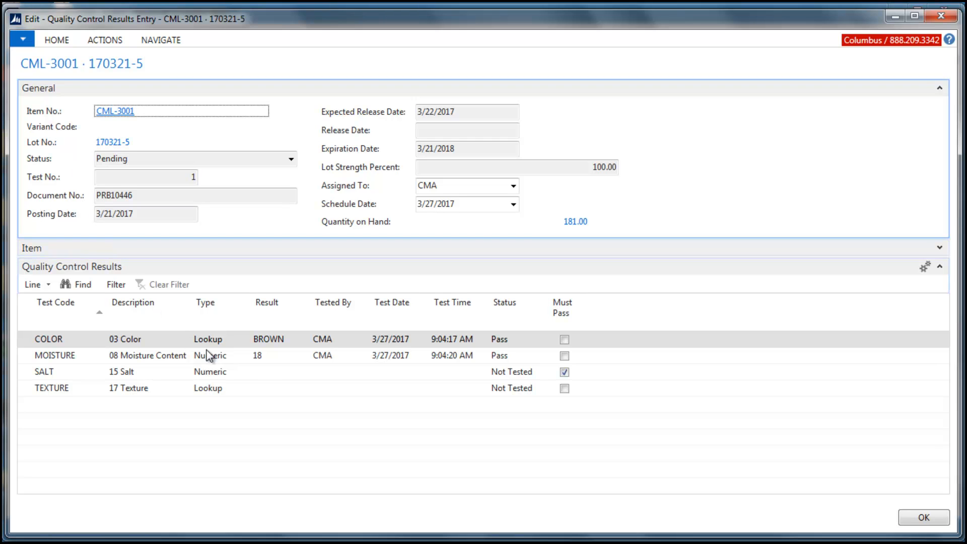
left_click(263, 373)
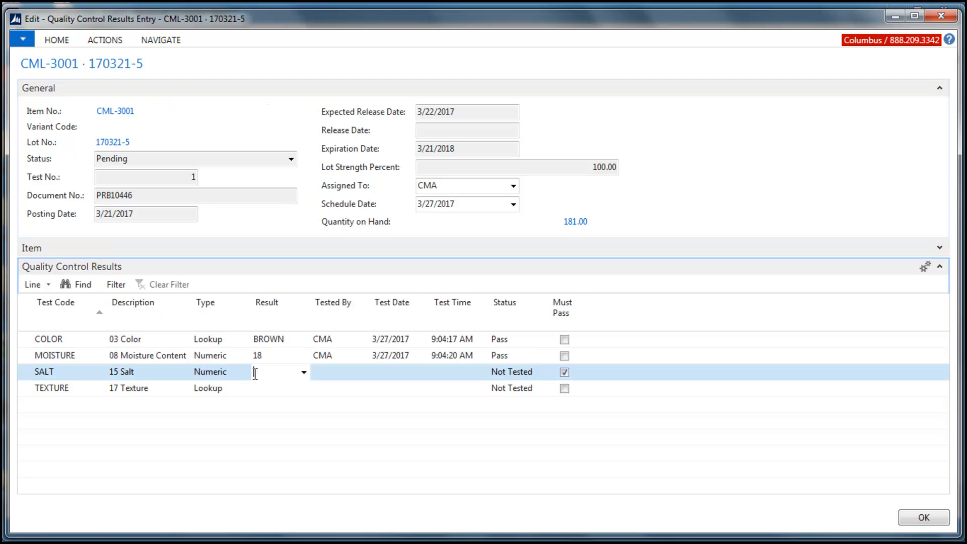
type("10")
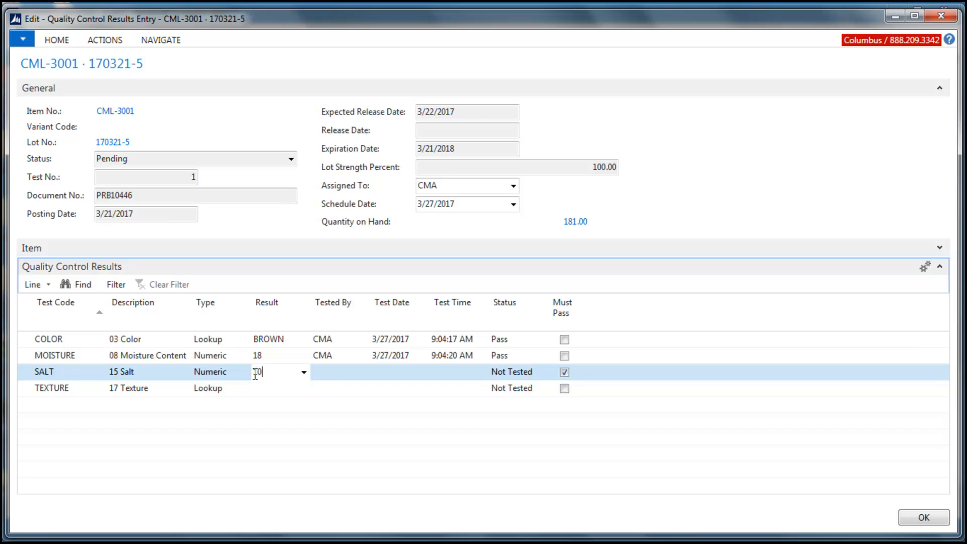
key("Tab")
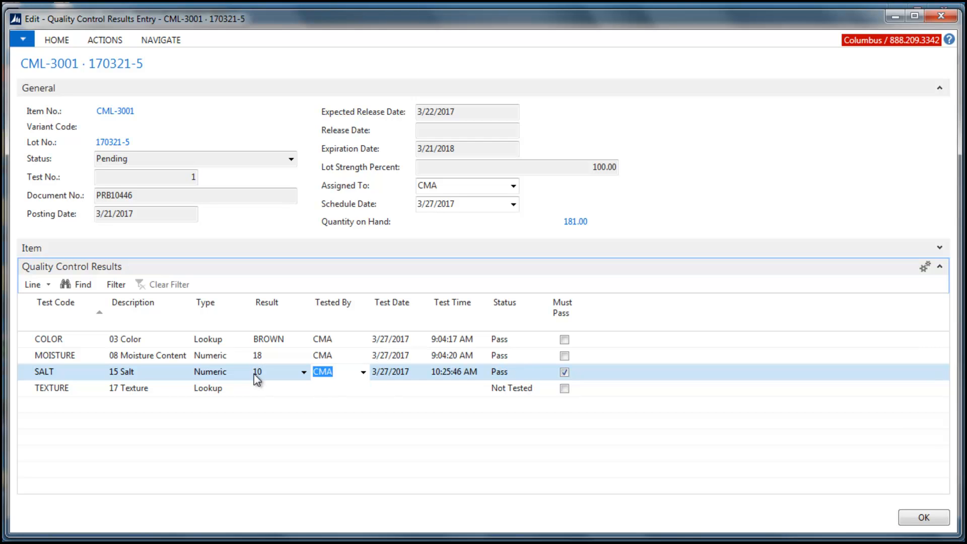
key("Return")
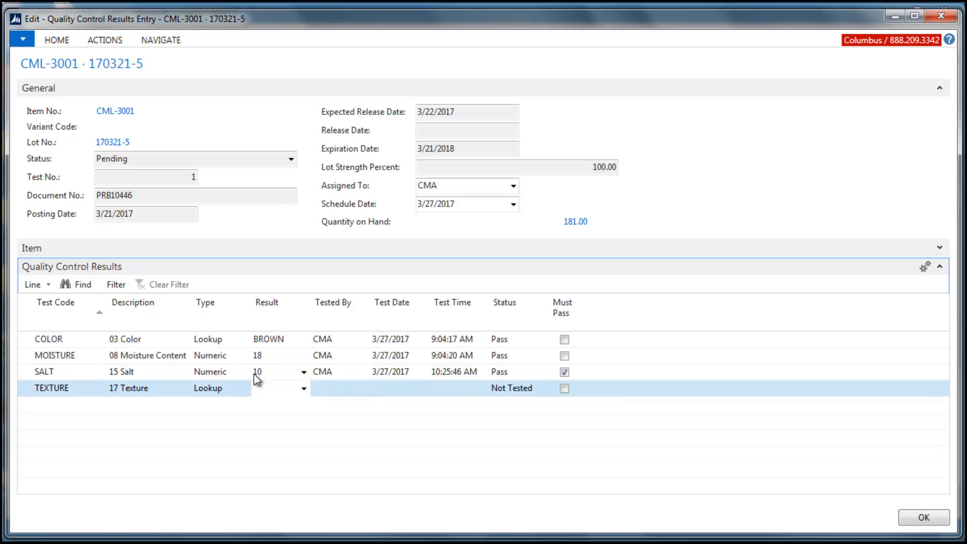
Step: Record TOO HARD as the lookup result of the Texture test
left_click(303, 389)
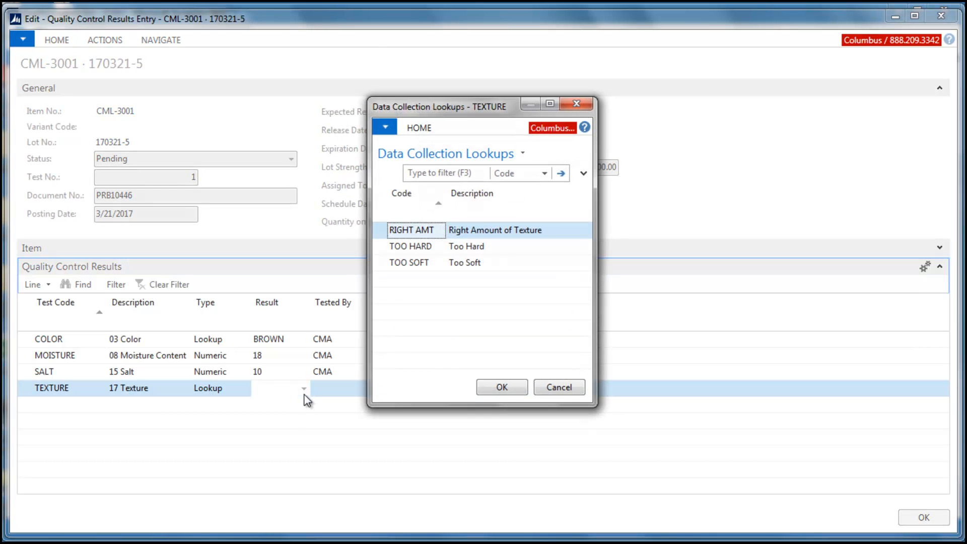
left_click(426, 248)
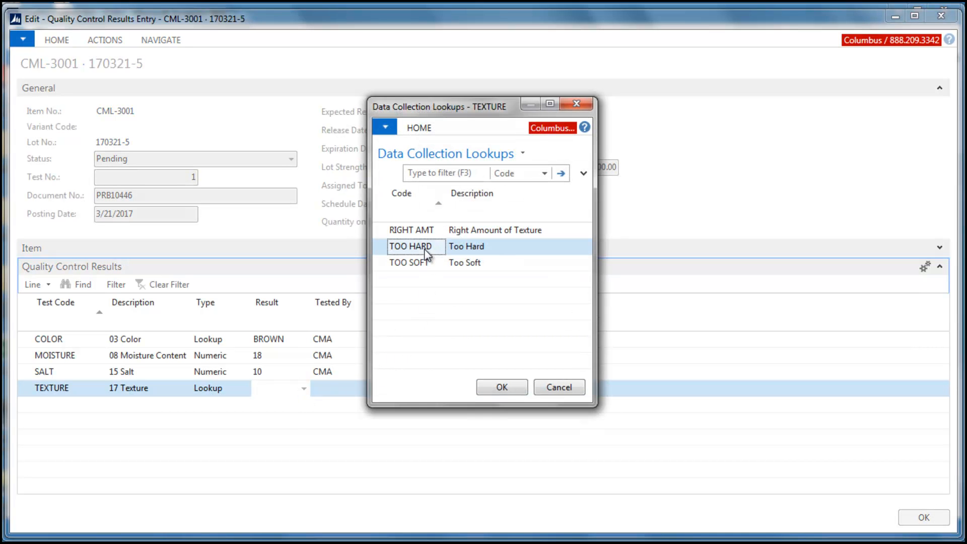
left_click(512, 386)
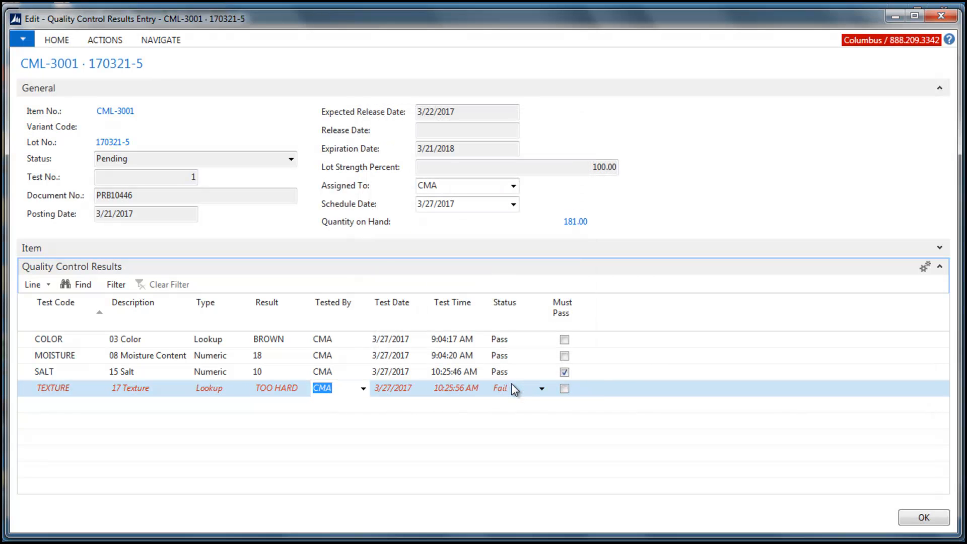
Step: Complete the quality control test for lot 170321-5 with the status overridden to Pass and a blank lot status code
left_click(101, 40)
left_click(45, 73)
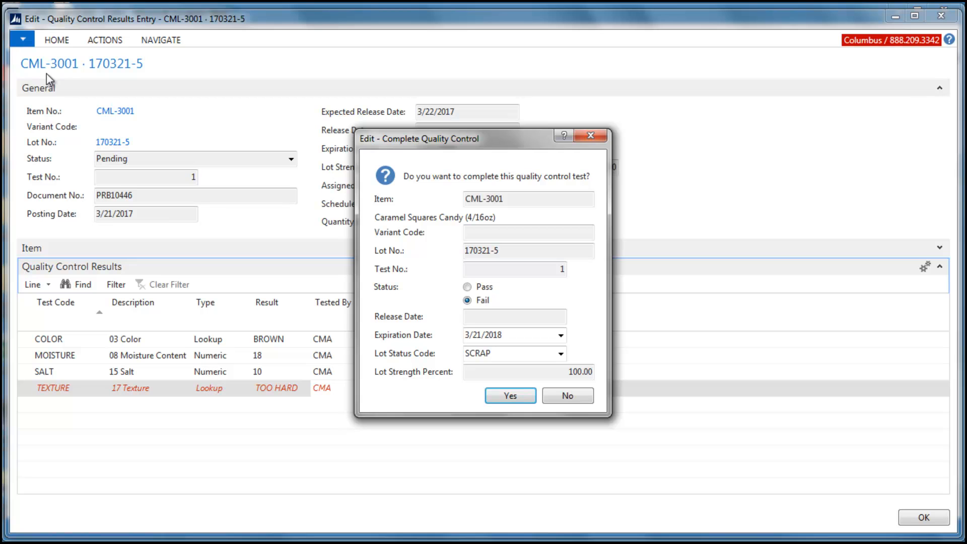
left_click(466, 287)
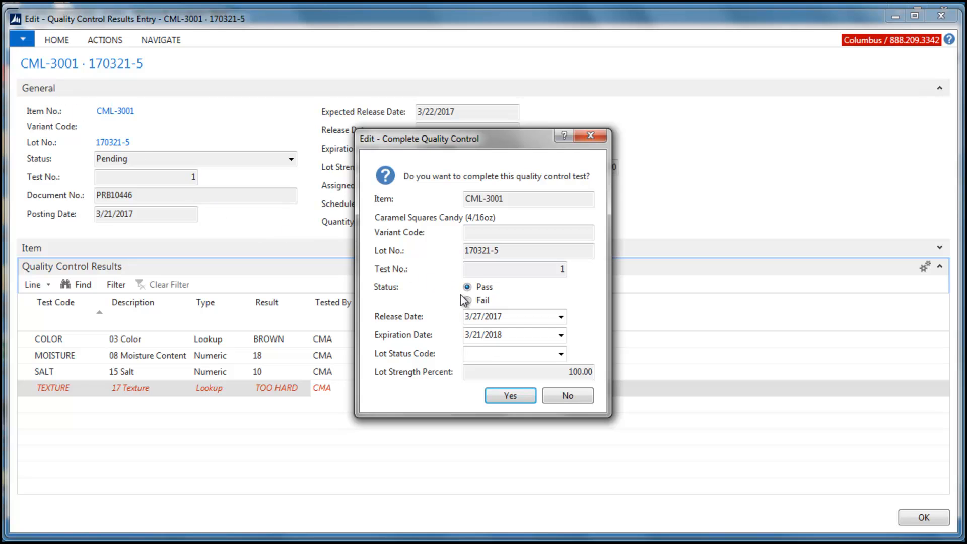
left_click(549, 355)
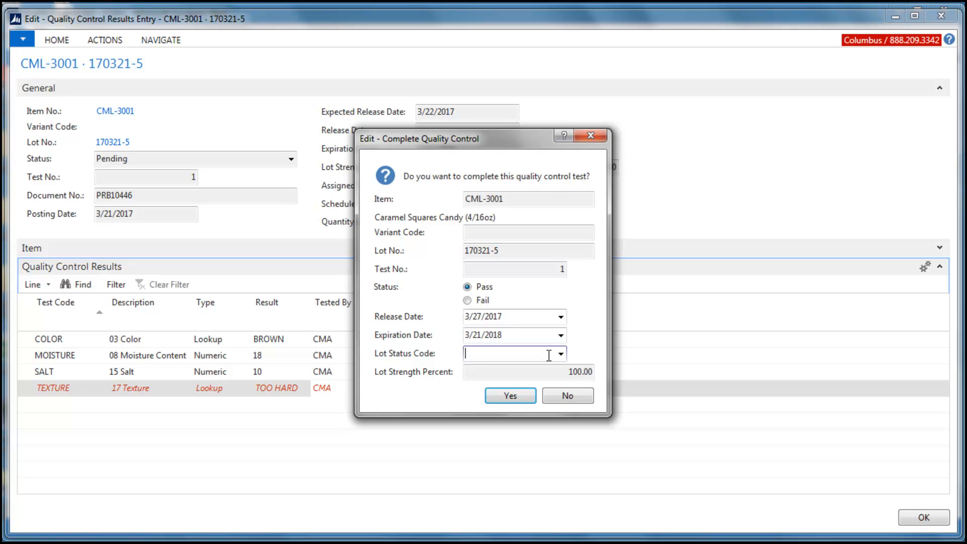
left_click(526, 398)
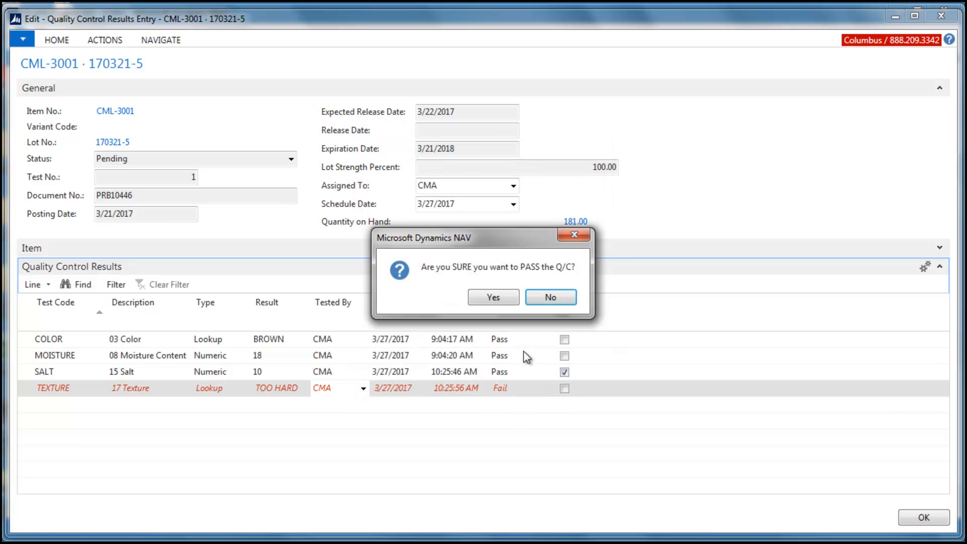
left_click(493, 298)
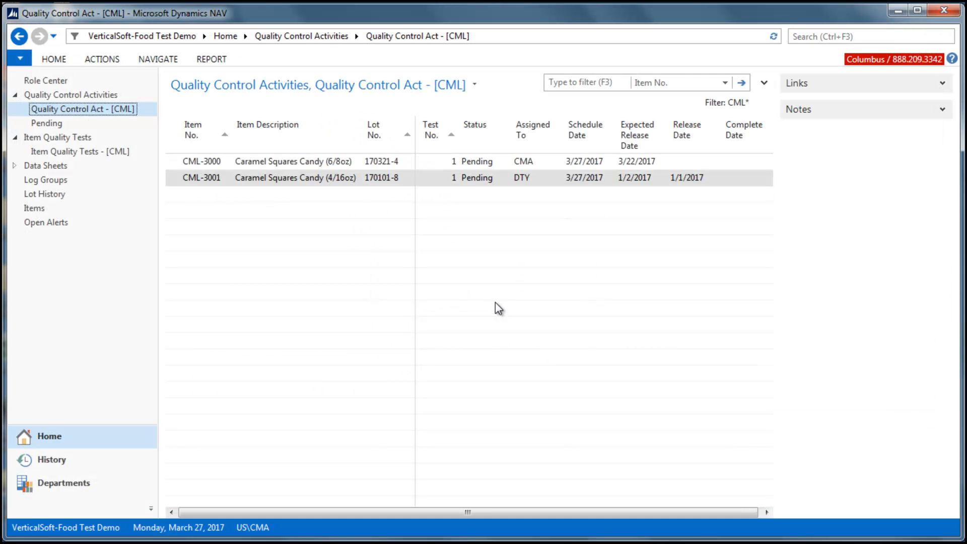
Step: Open data sheet DS000366 from the CML data sheets and expand its production order lines
left_click(57, 80)
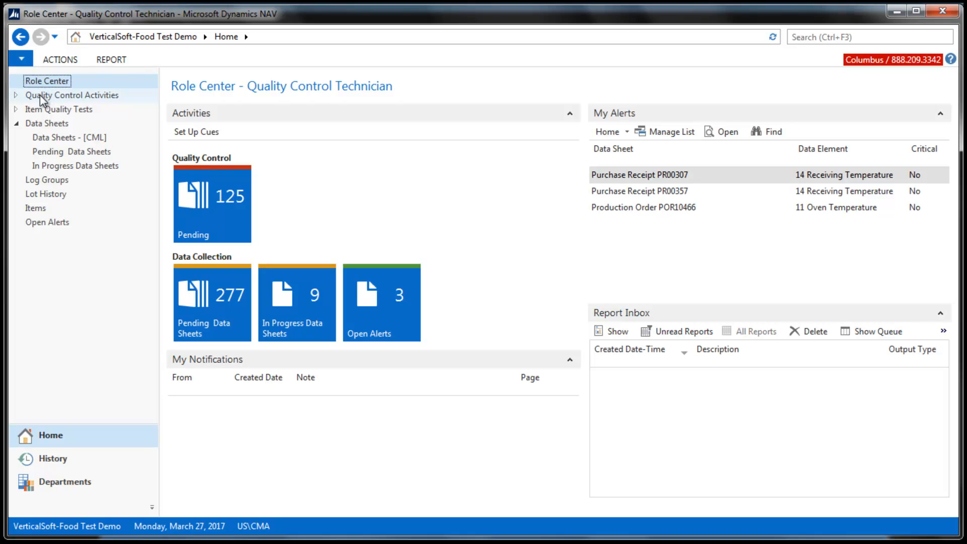
left_click(50, 138)
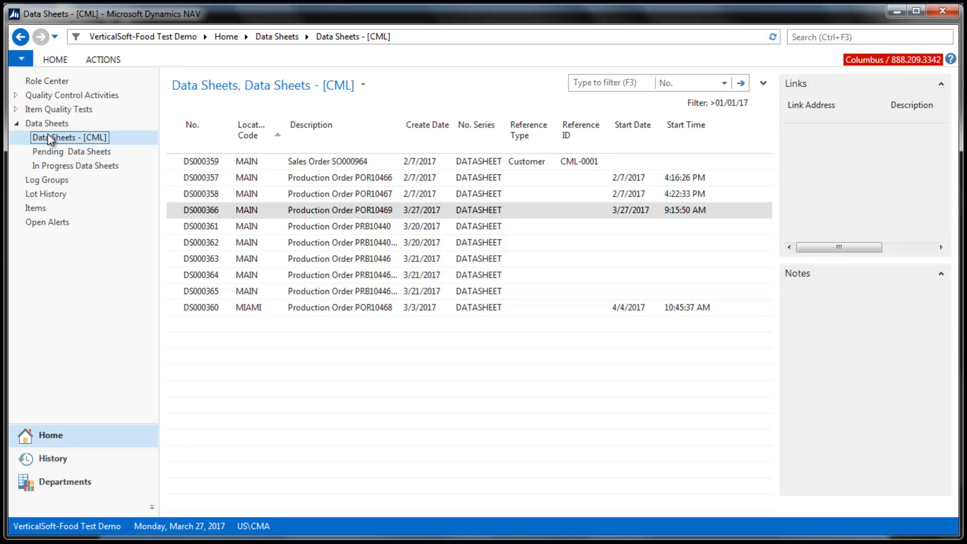
double_click(219, 207)
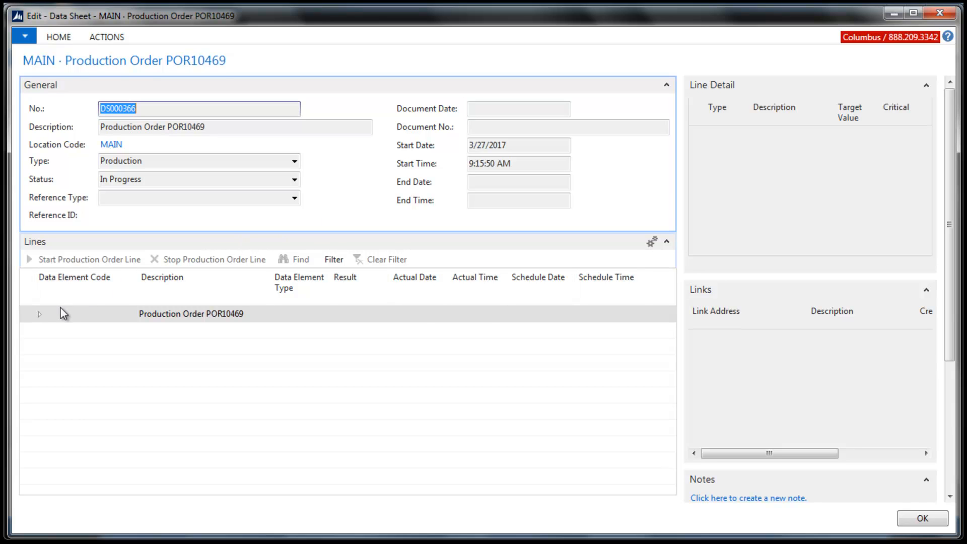
left_click(40, 316)
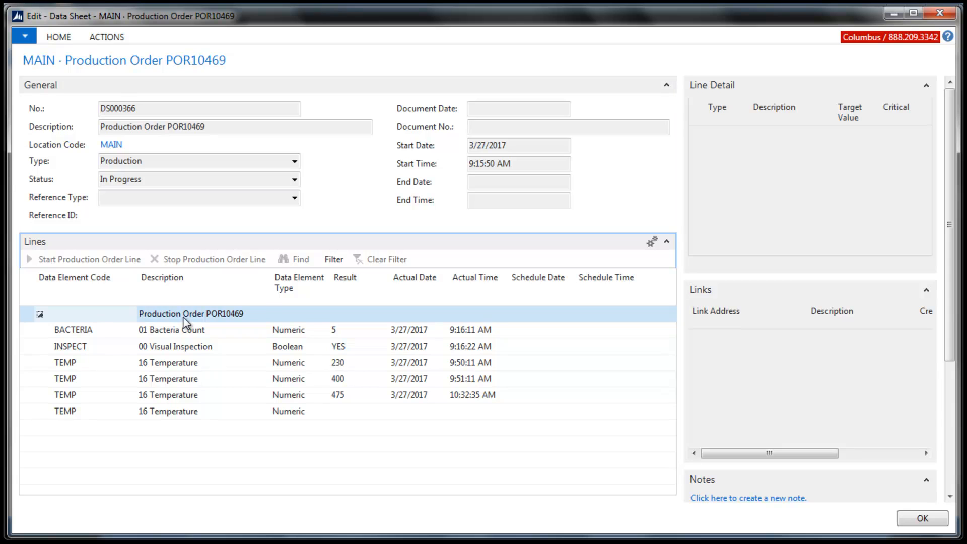
Step: Review the line details of the Bacteria Count, Visual Inspection and last recorded Temperature entries
left_click(183, 330)
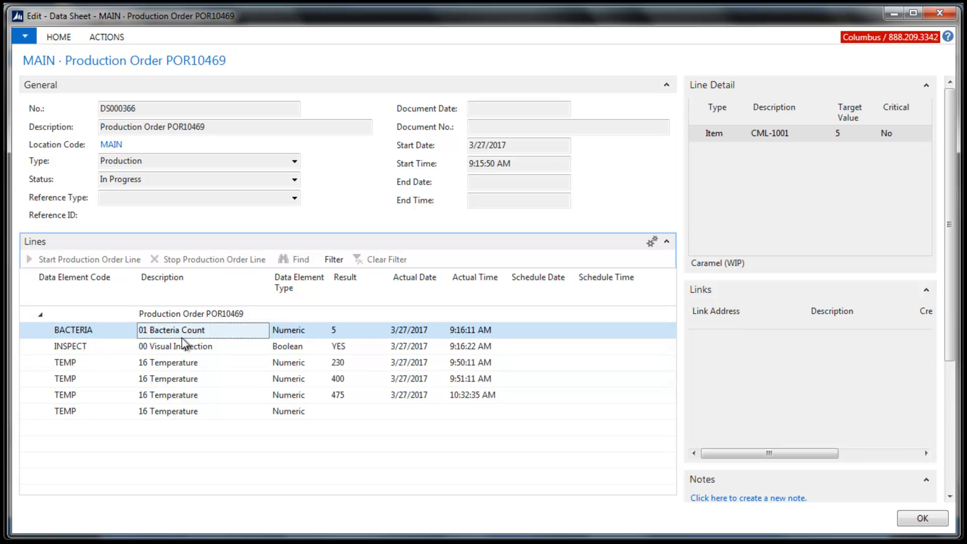
left_click(180, 345)
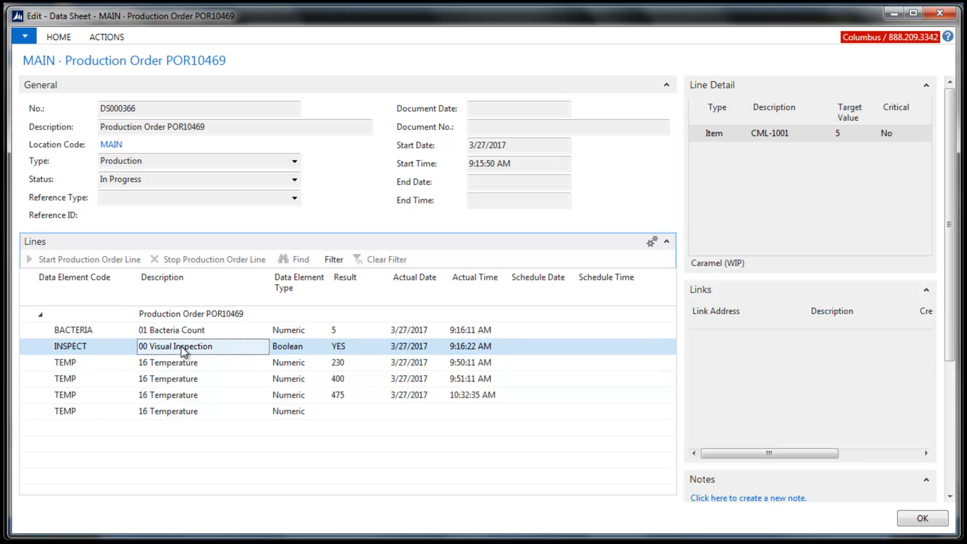
left_click(181, 396)
Step: Record a result of 425 on the empty Temperature line with the current time as its actual time
left_click(338, 411)
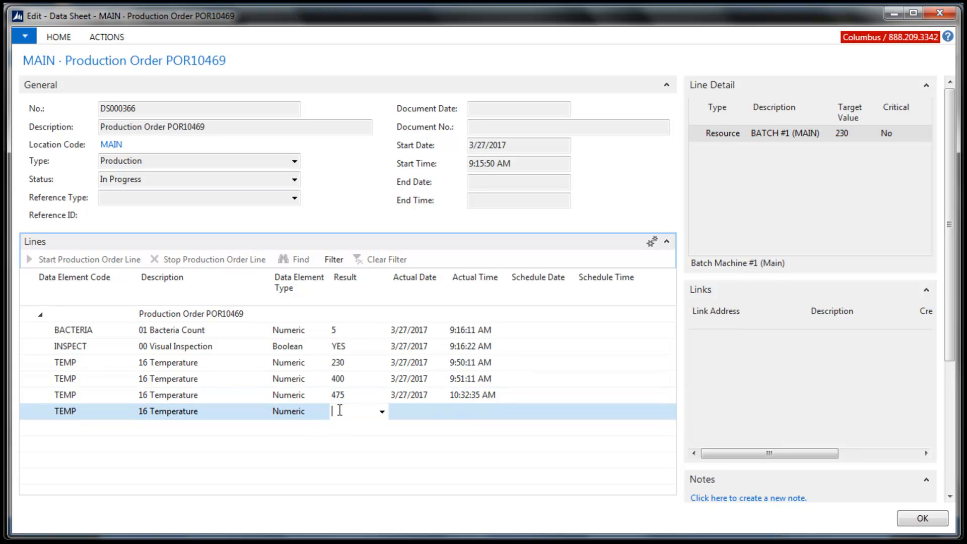
type("425")
key("Tab")
key("Tab")
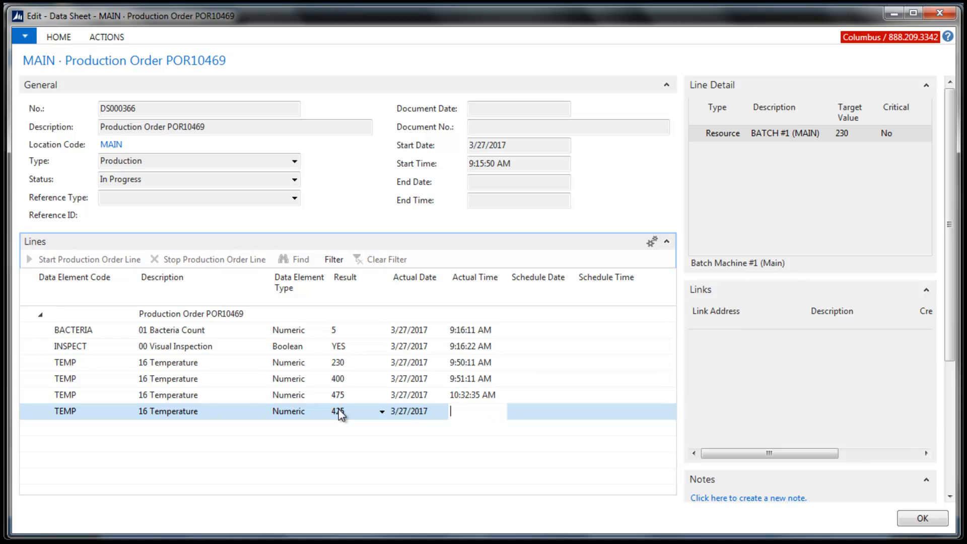
type("t")
key("Tab")
key("Tab")
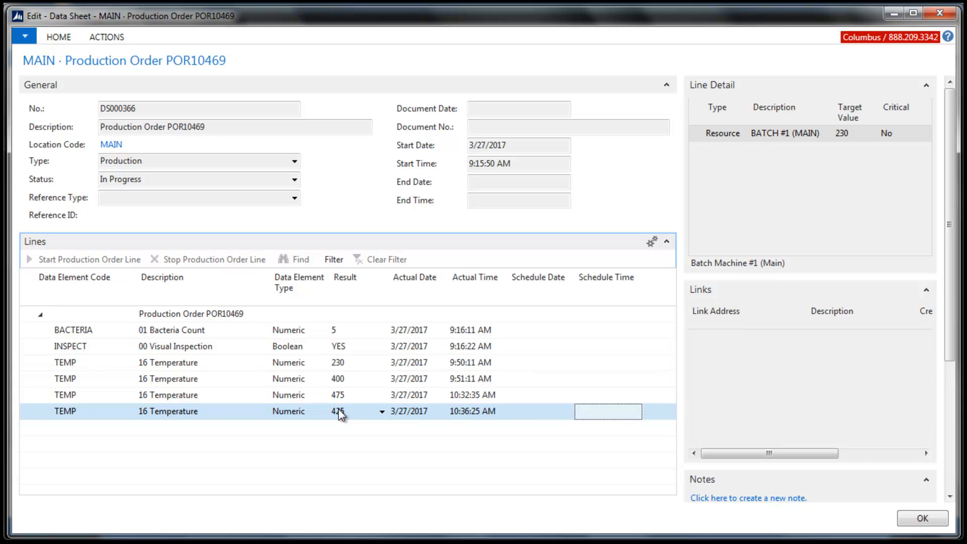
key("Tab")
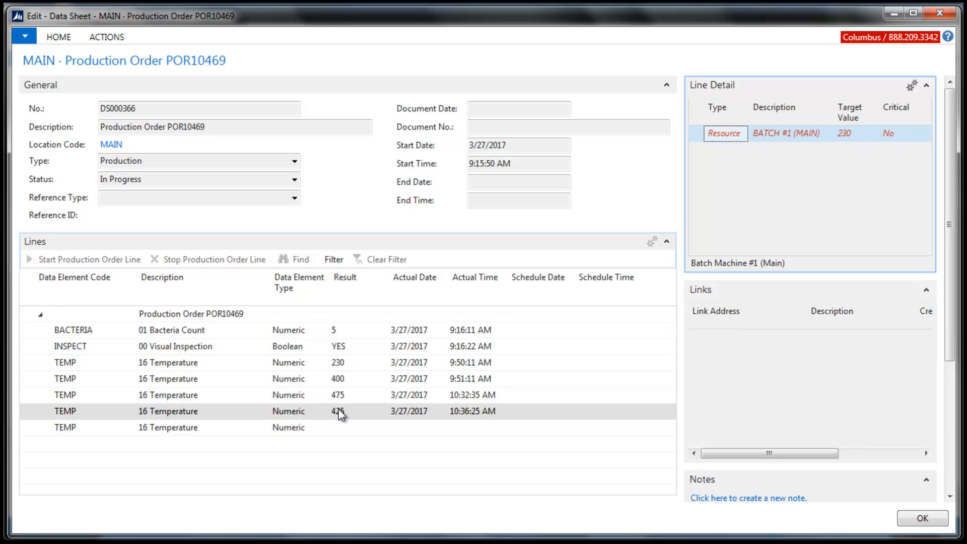
left_click(294, 415)
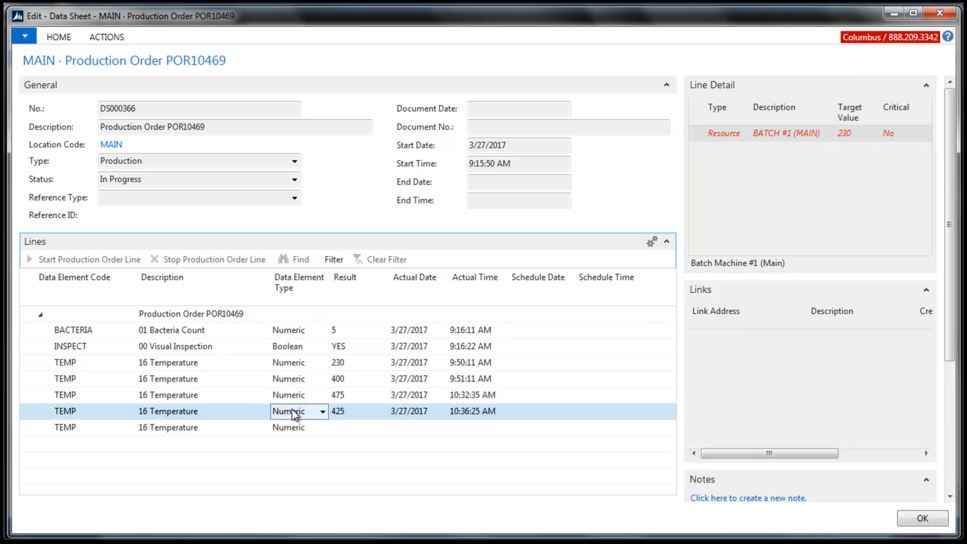
Step: Add the comment "Temp Check" to the data sheet's open Temperature alert, leaving the alert open, and close the data sheet
left_click(63, 39)
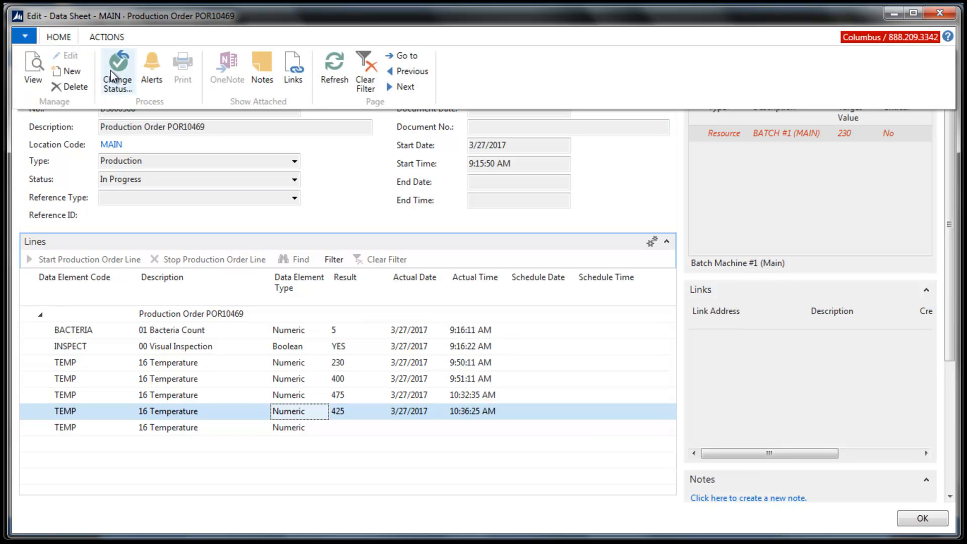
left_click(151, 75)
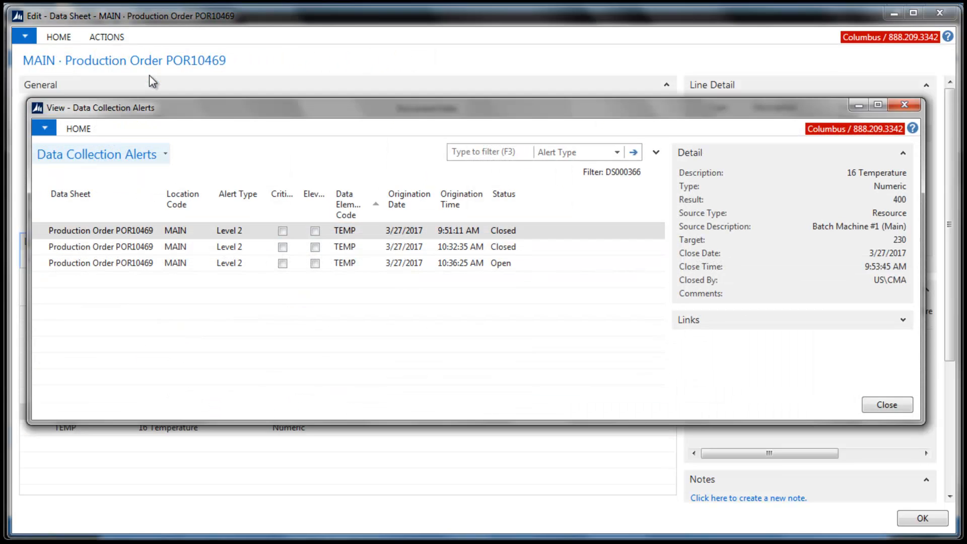
left_click(142, 265)
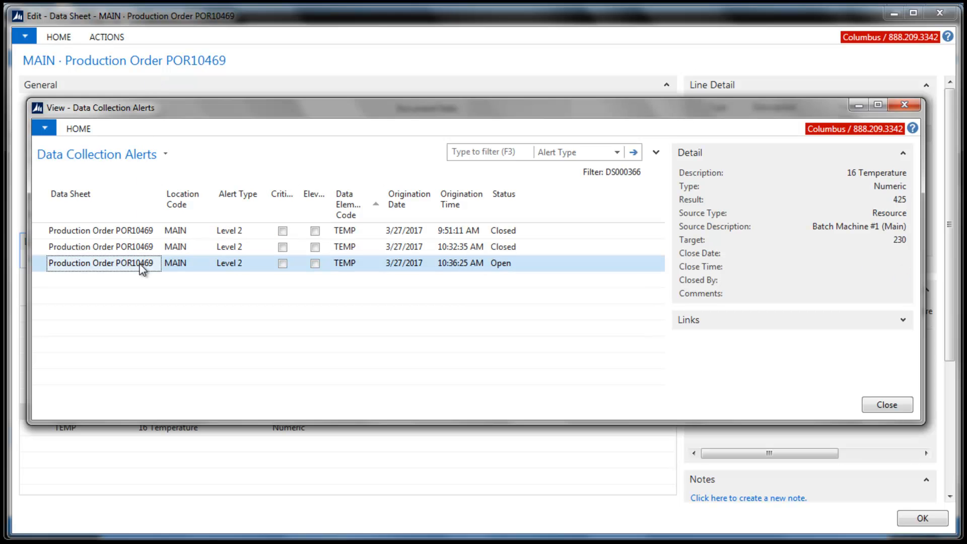
double_click(143, 269)
left_click(534, 428)
type("Temp Check")
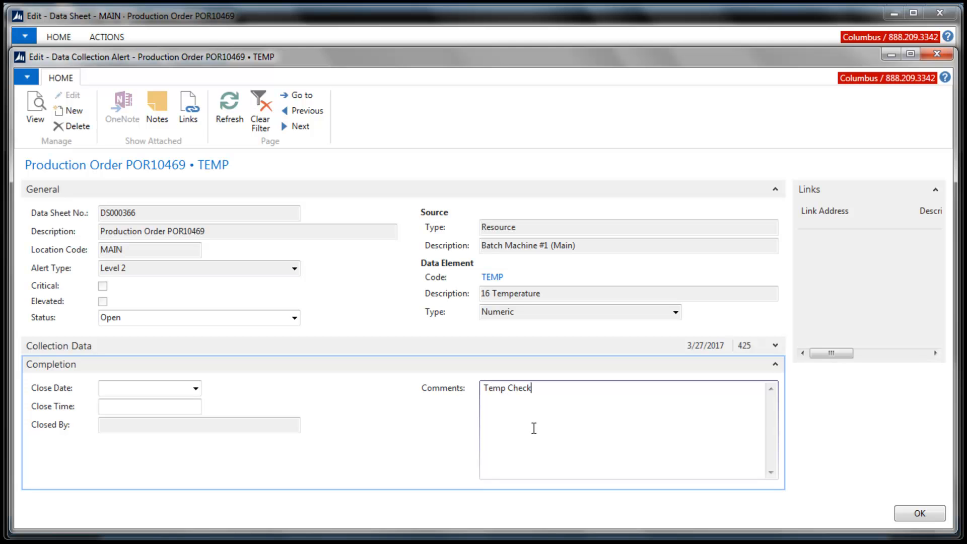
key("Tab")
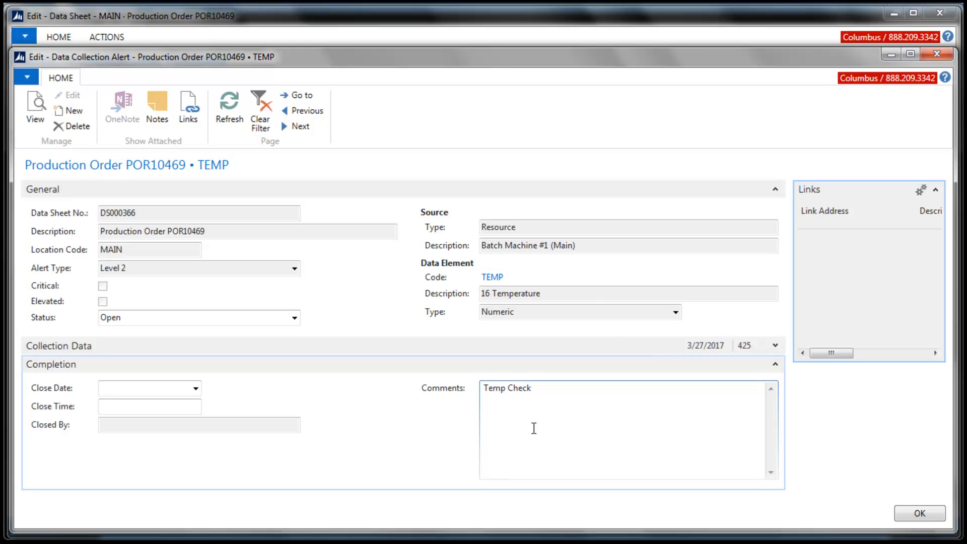
key("Escape")
key("Escape")
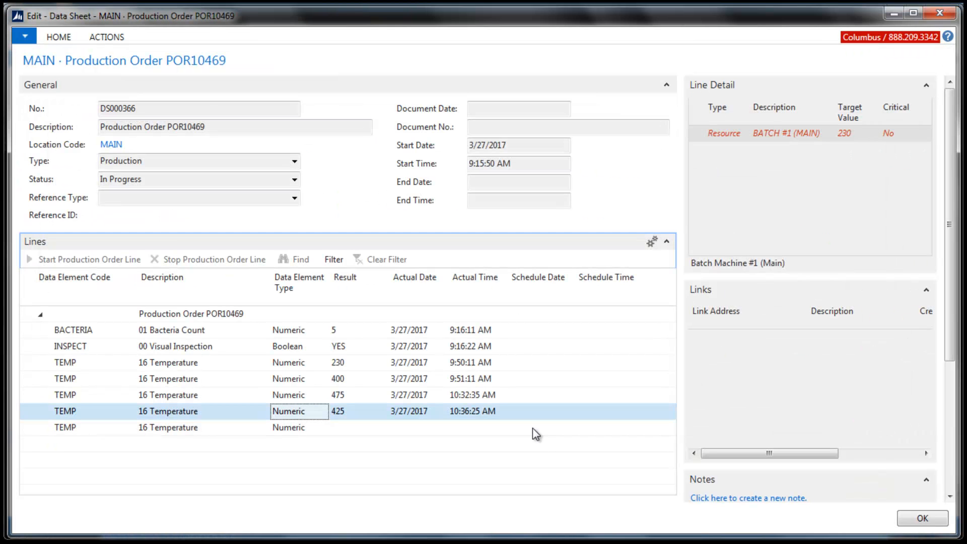
key("Escape")
Step: Return to the Role Center and select the production order's 16 Temperature alert under My Alerts
left_click(67, 84)
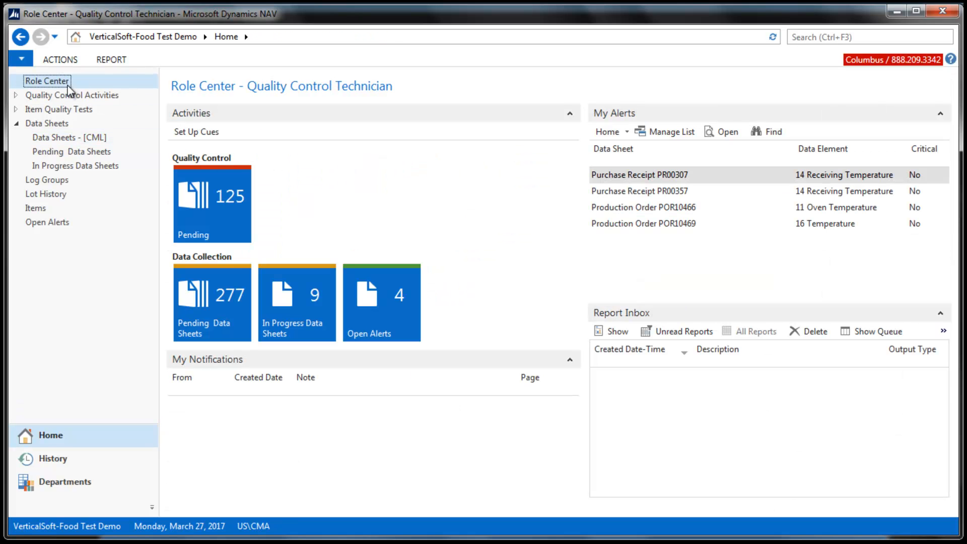
left_click(620, 225)
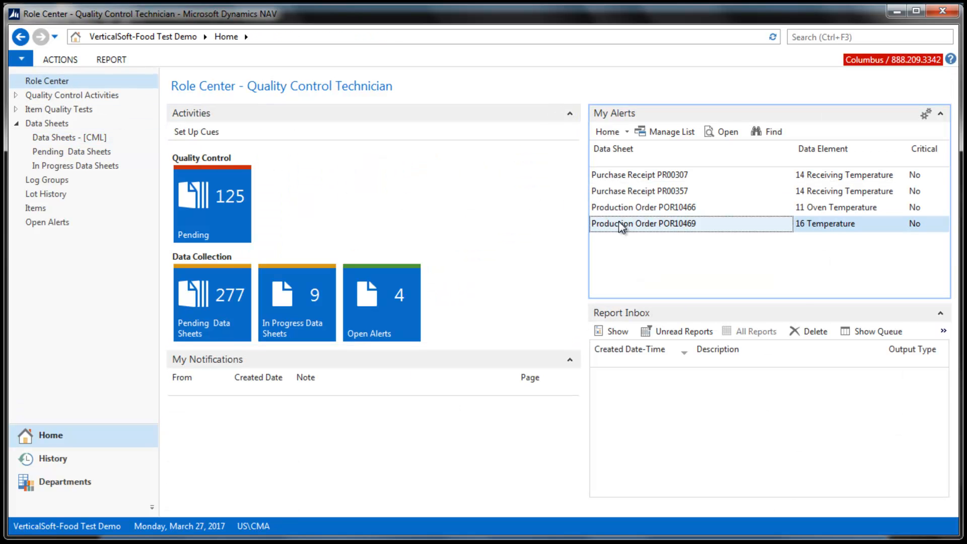